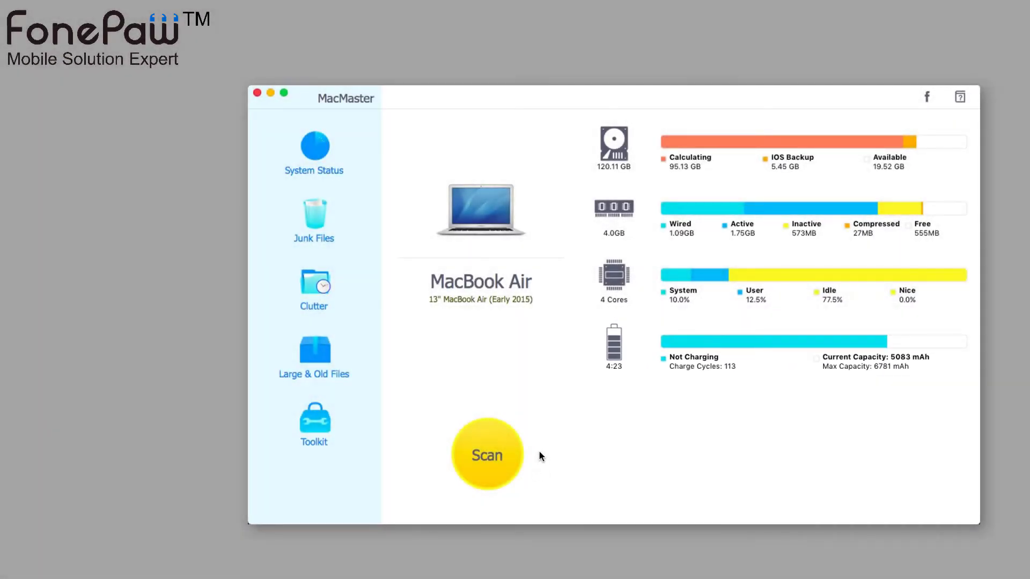
- Scan the Mac, finding 37.51 GB of files across three cleanup categories
click(506, 451)
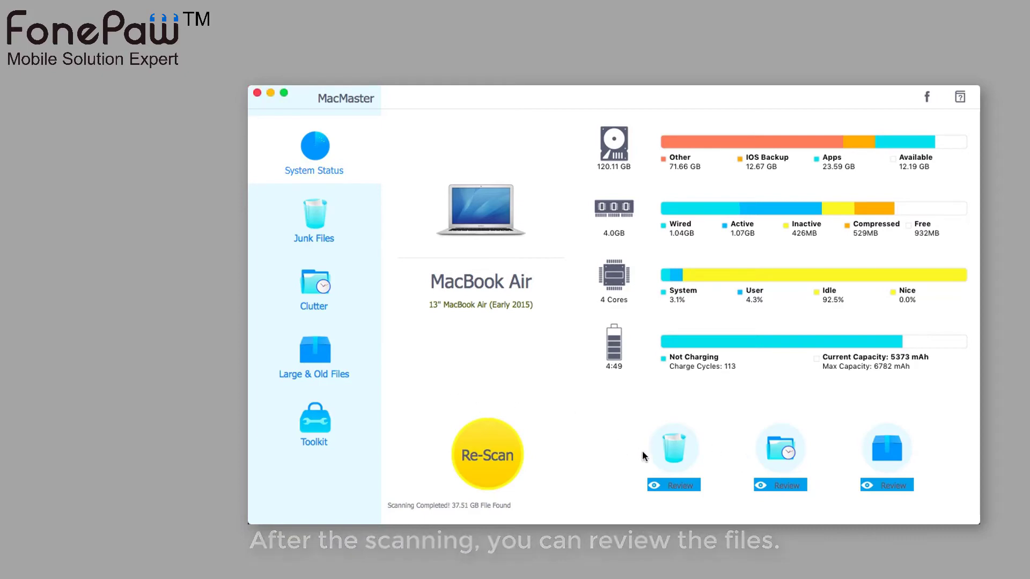
- Review the Junk Files results and clean the selected junk, freeing 105.1 MB
click(682, 486)
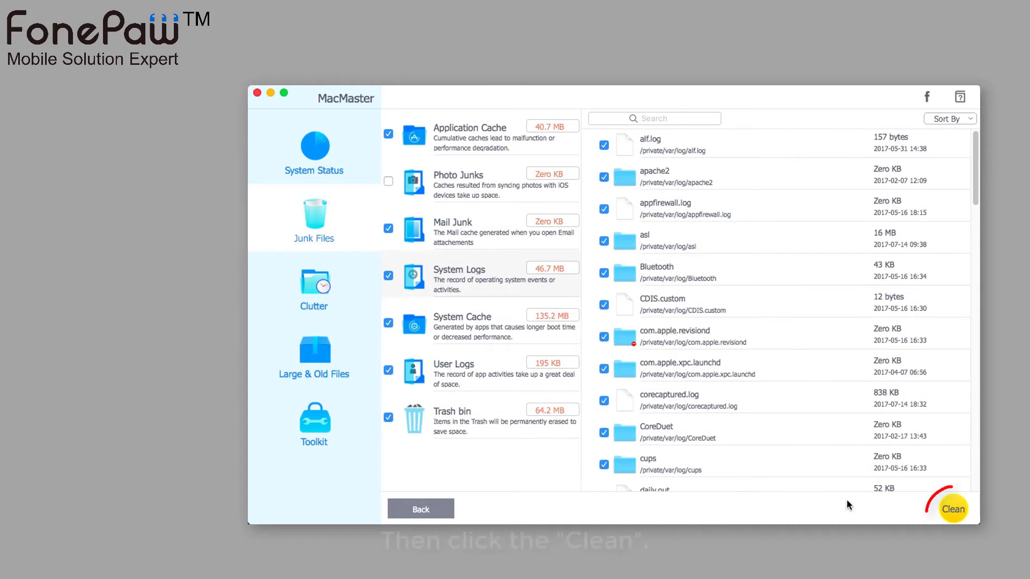
click(955, 509)
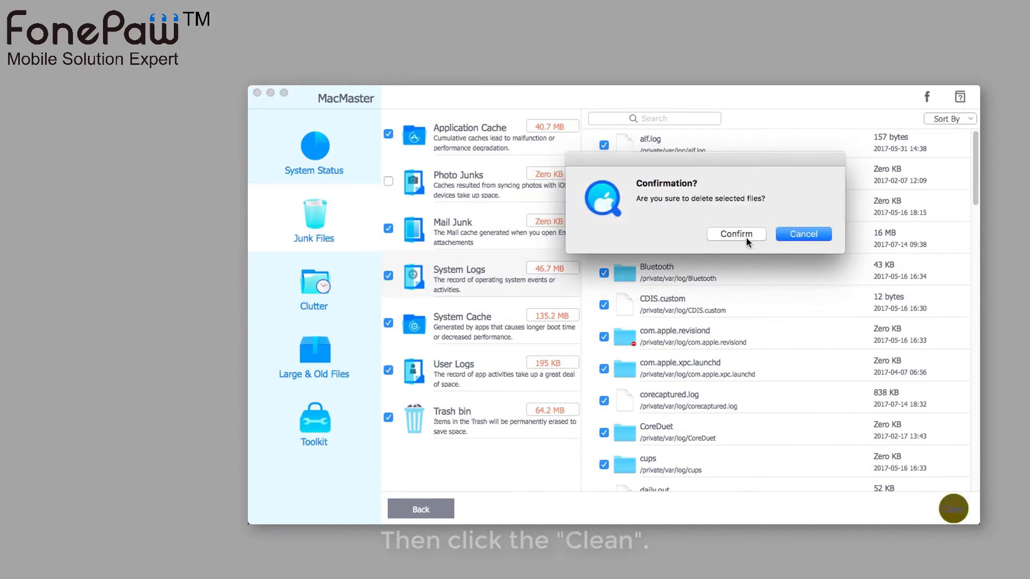
click(745, 234)
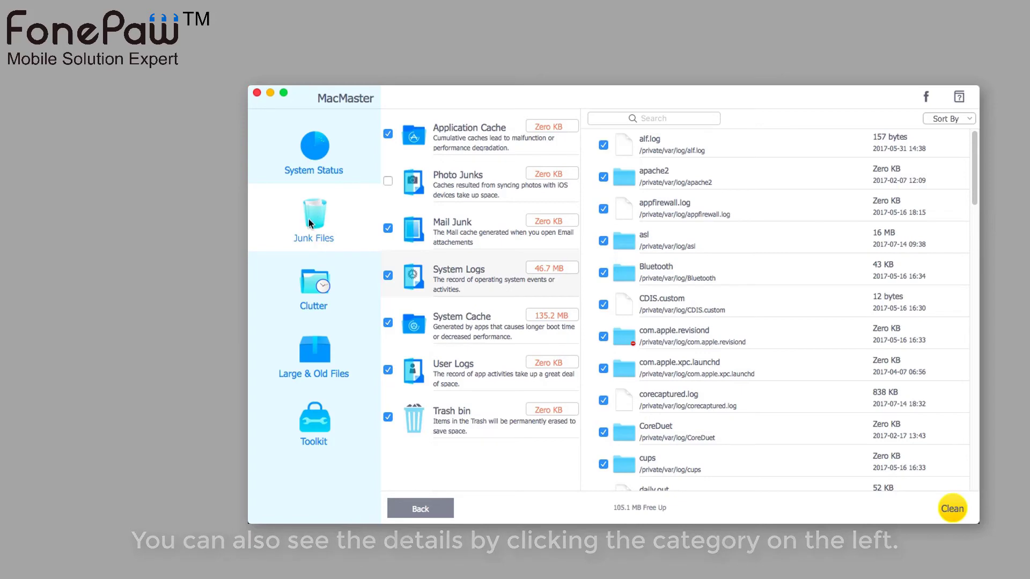
- Under Clutter, select all seven iTunes backups (12.67 GB) and confirm their deletion
click(340, 281)
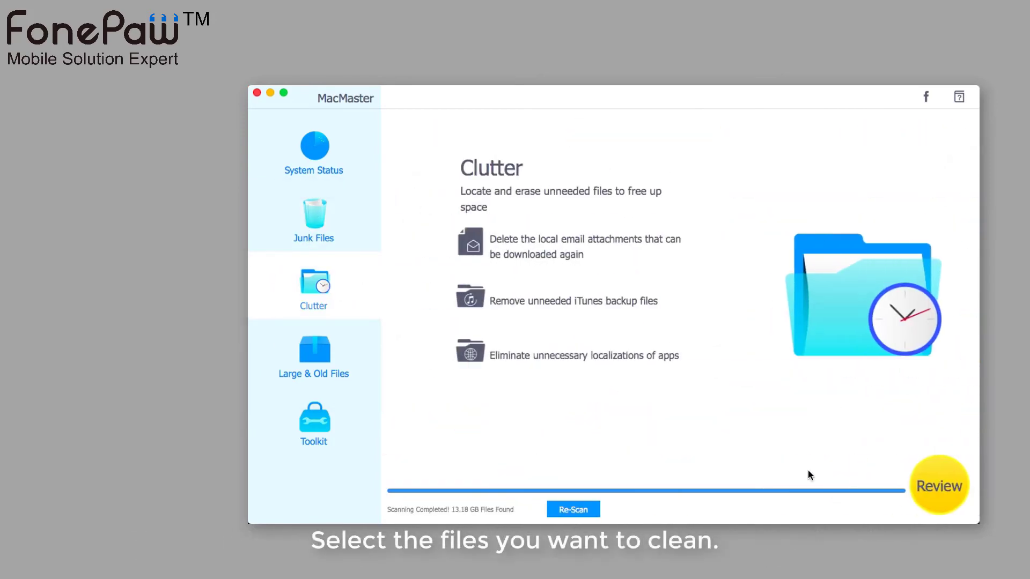
click(918, 492)
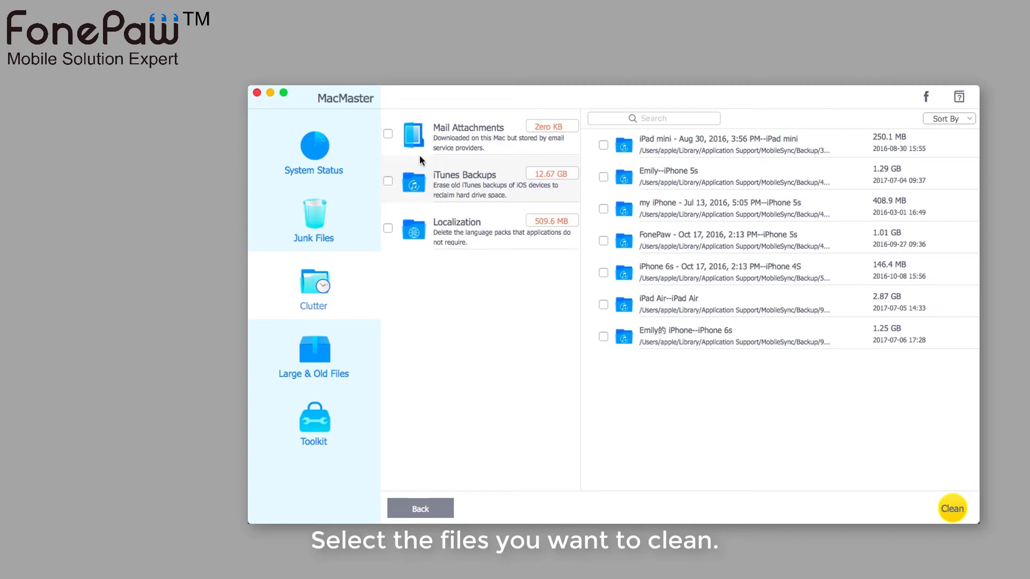
click(388, 182)
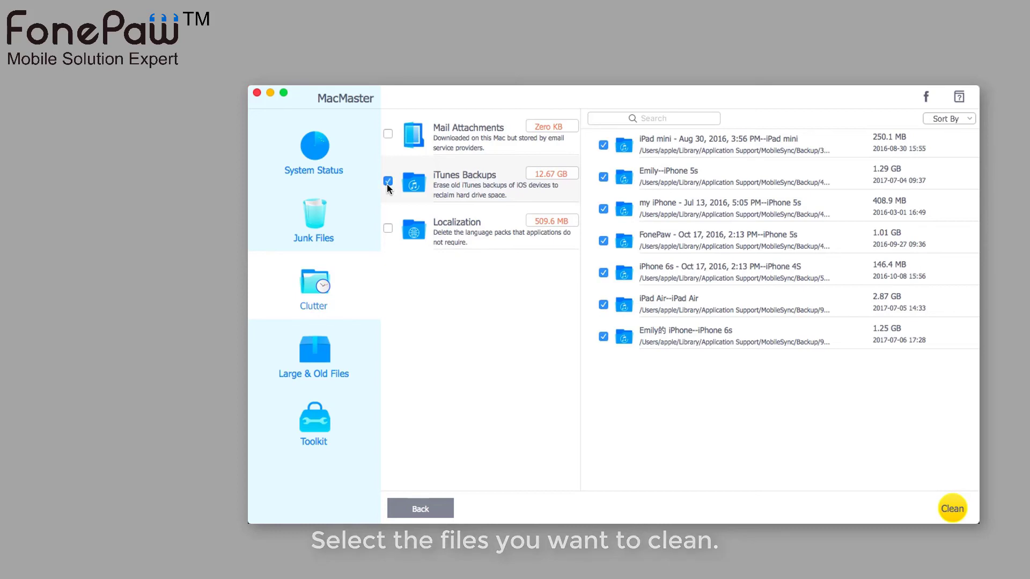
click(954, 509)
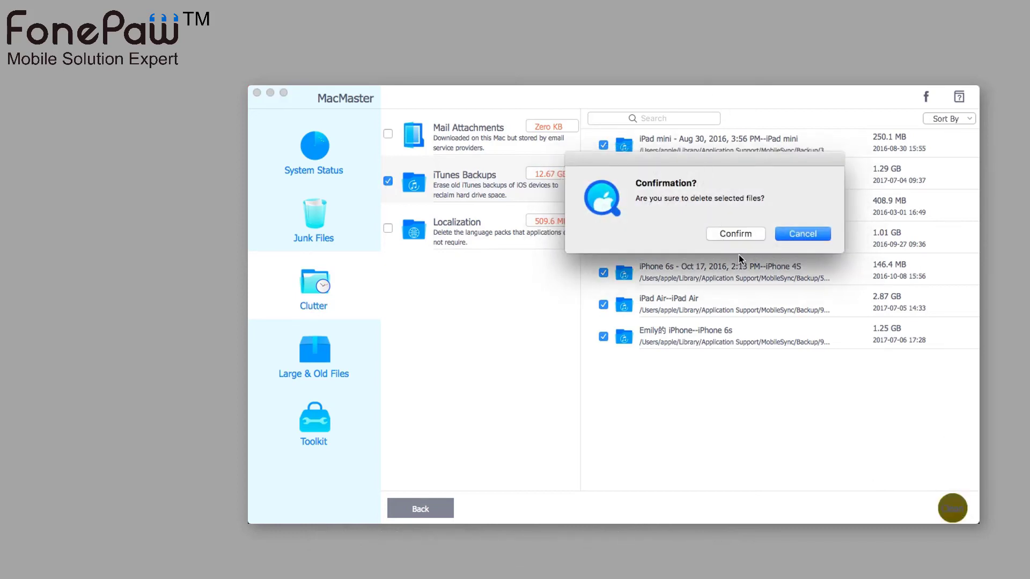
click(735, 235)
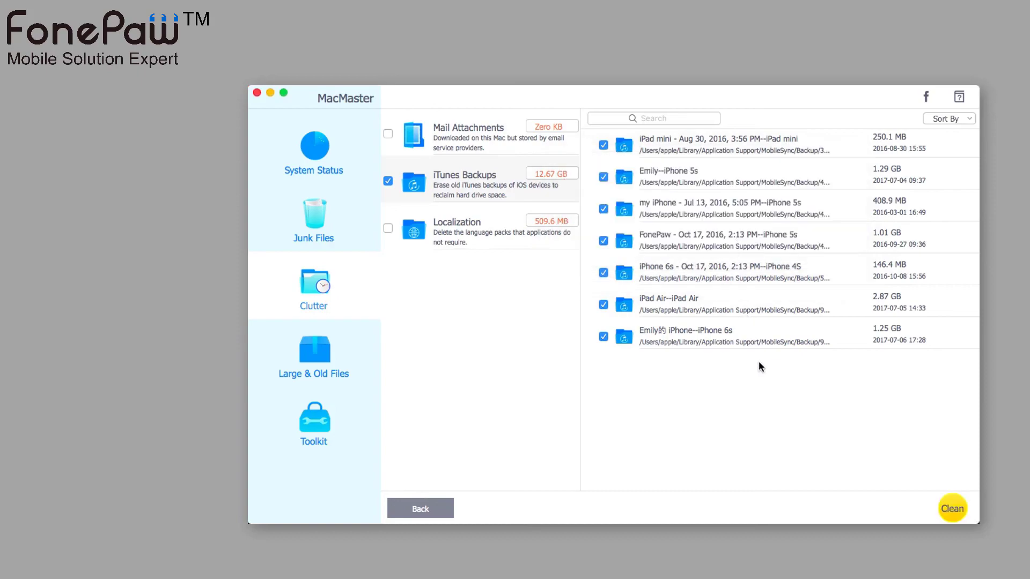